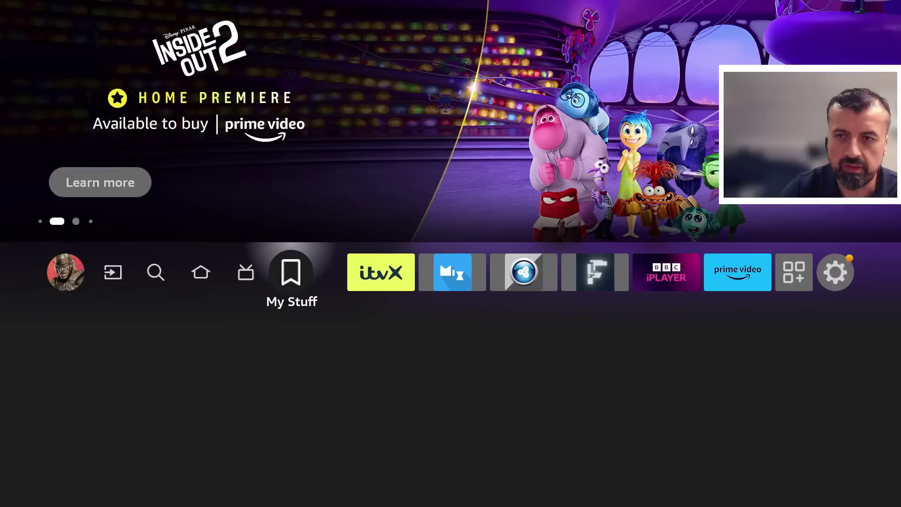
Leave the Kodi listing and open the Fire TV Find page from the top bar
key(Left)
key(Left)
key(Left)
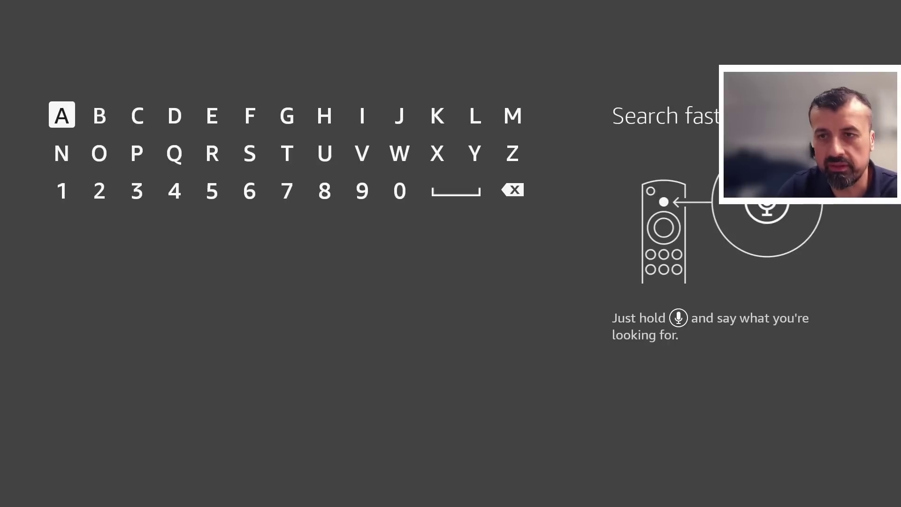
Enter 'DO' in Fire TV search and pick the Downloader suggestion
key(Right)
key(Right)
key(Right)
key(Return)
key(Down)
key(Left)
key(Left)
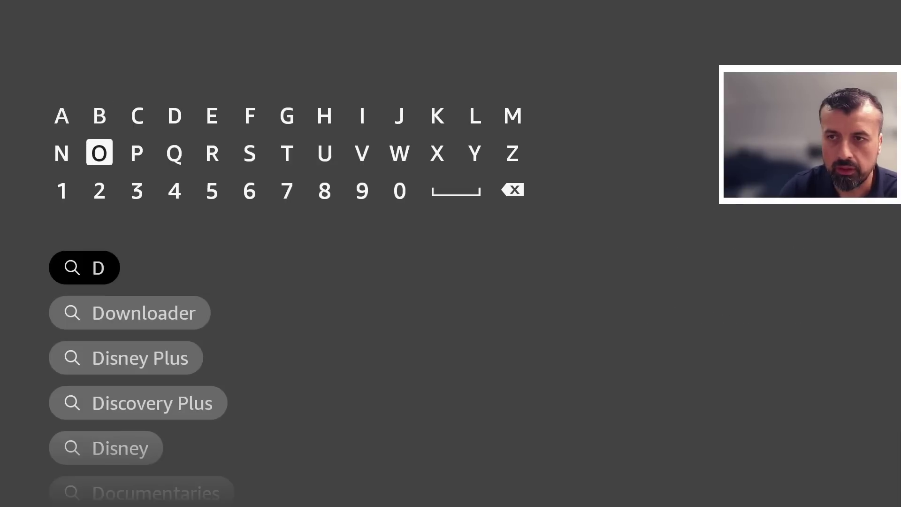
key(Return)
key(Right)
key(Right)
key(Right)
key(Right)
key(Right)
key(Down)
key(Down)
key(Down)
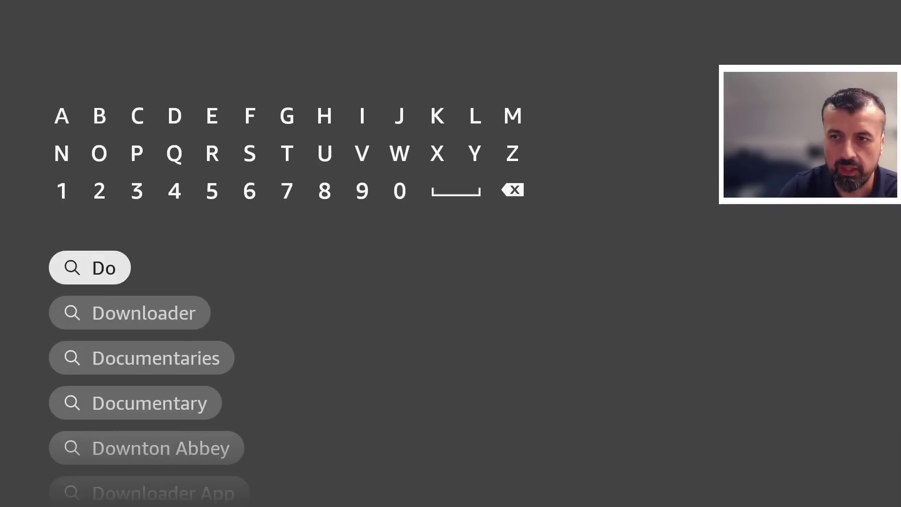
key(Return)
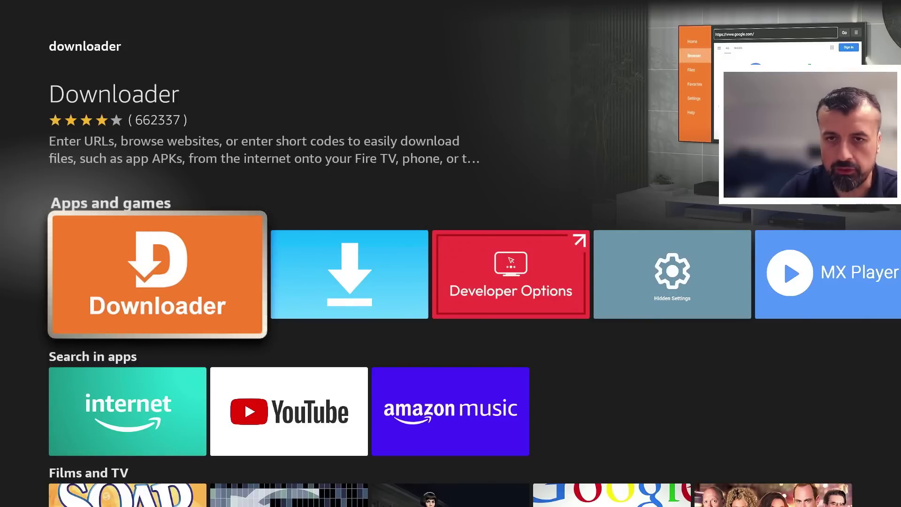
From Home, open Settings > My Fire TV > About
key(Home)
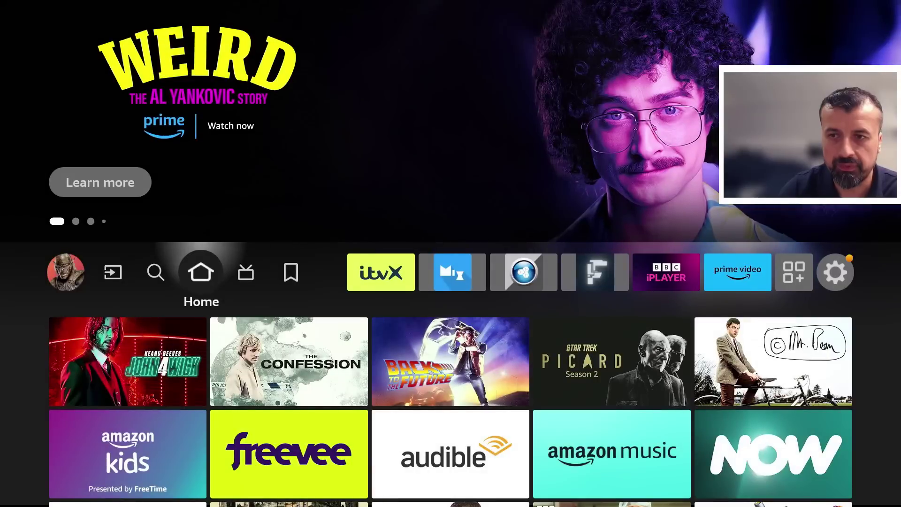
key(Left)
key(Left)
key(Left)
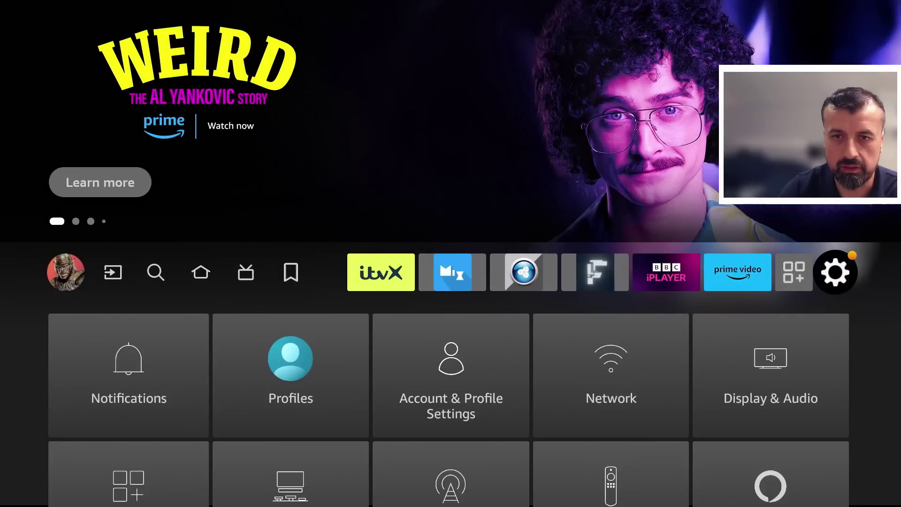
key(Down)
key(Down)
key(Down)
key(Right)
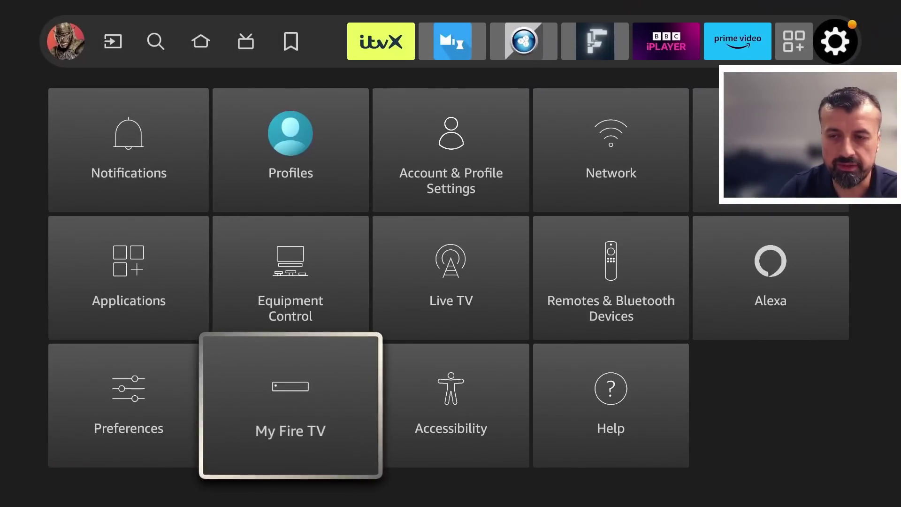
key(Return)
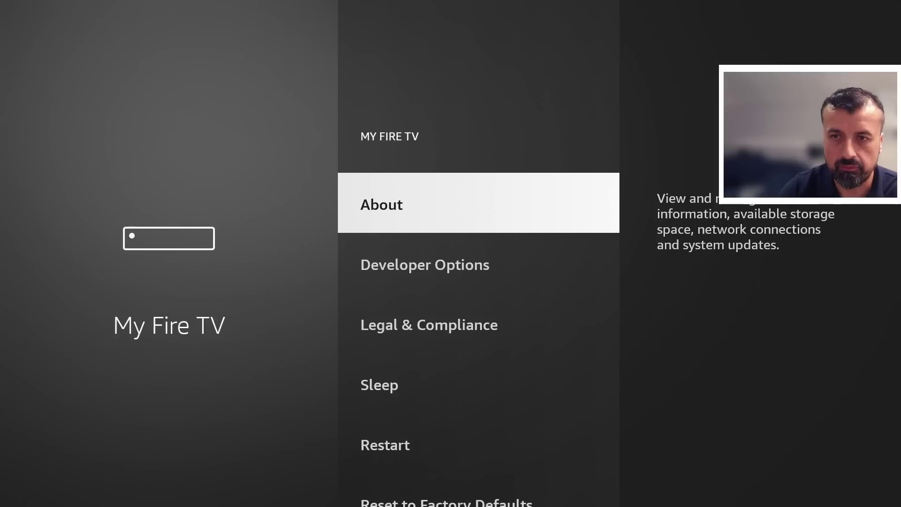
key(Down)
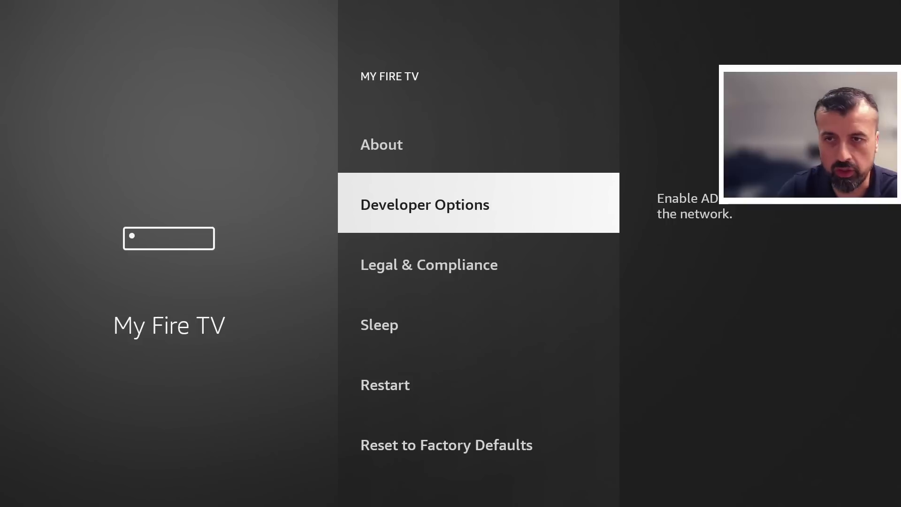
key(Up)
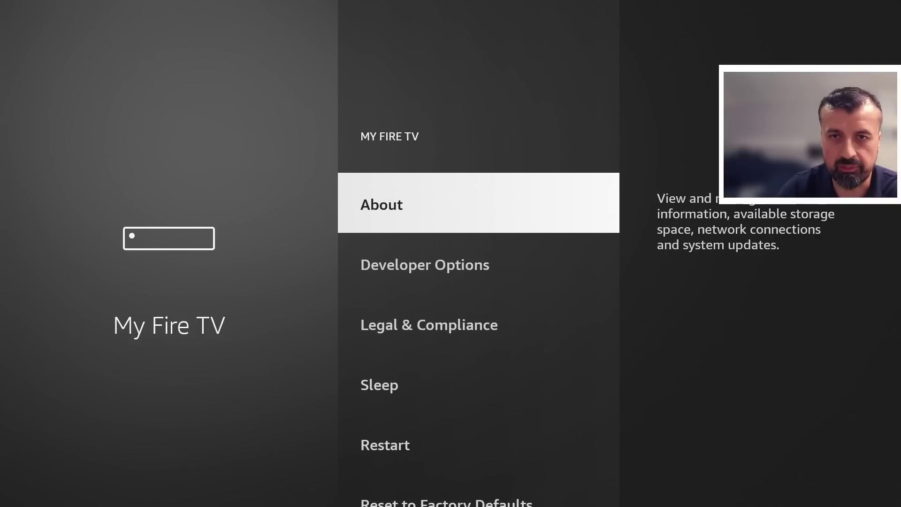
key(Return)
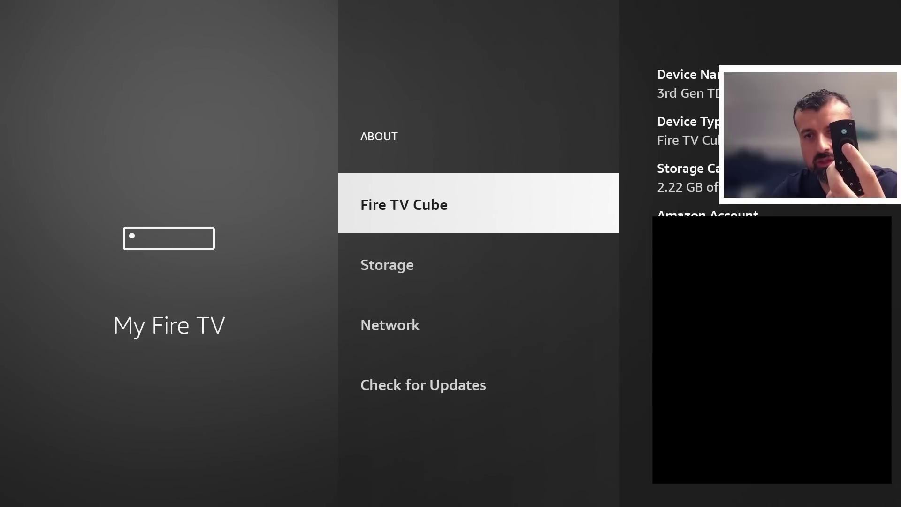
Select 'Fire TV Cube' repeatedly to confirm developer mode is already on
key(Return)
key(Return)
key(Return)
key(Return)
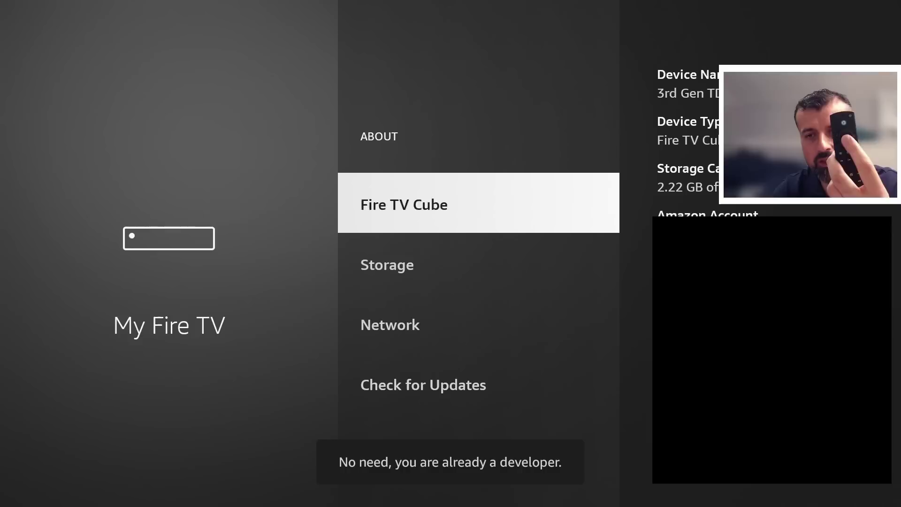
key(Return)
key(Return)
key(Return)
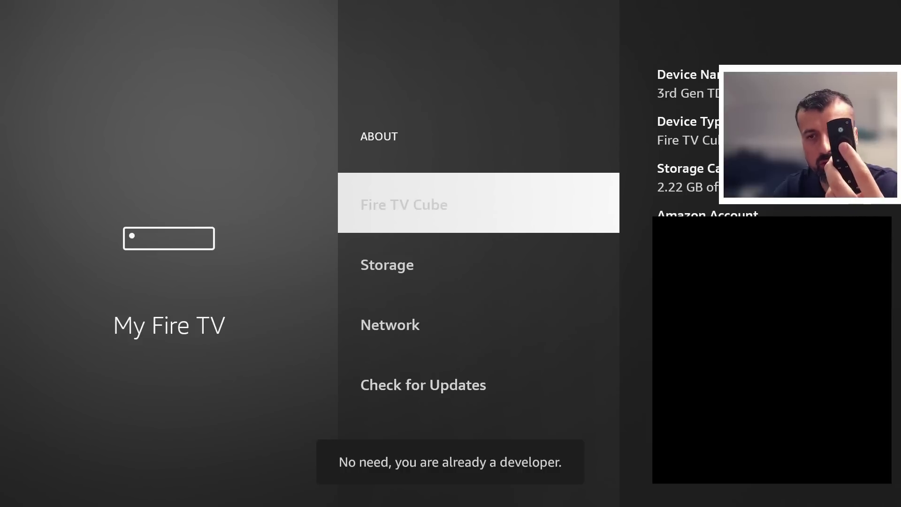
key(Return)
key(Return)
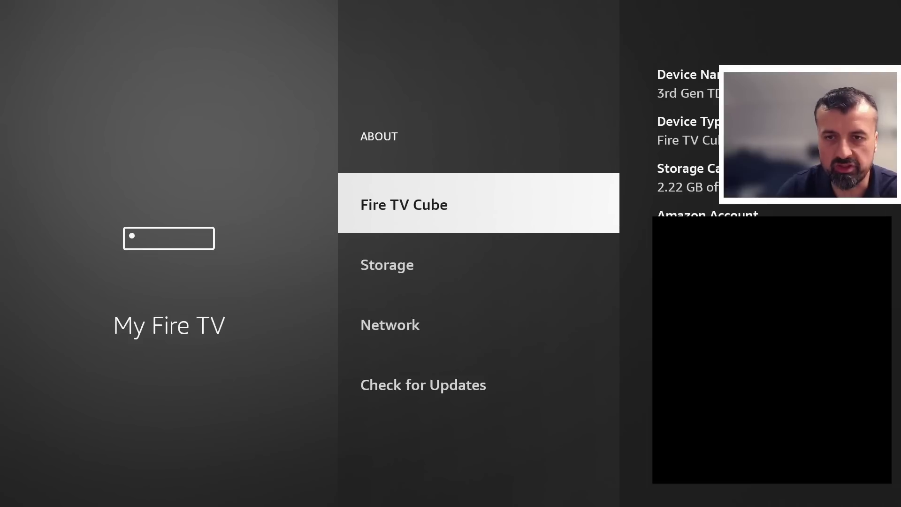
In Developer Options > Install unknown apps, switch Downloader ON
key(Escape)
key(Down)
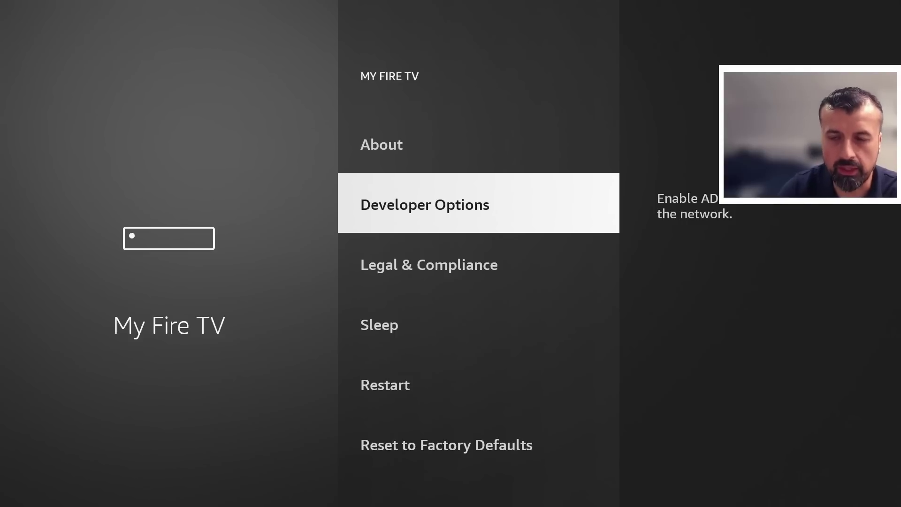
key(Return)
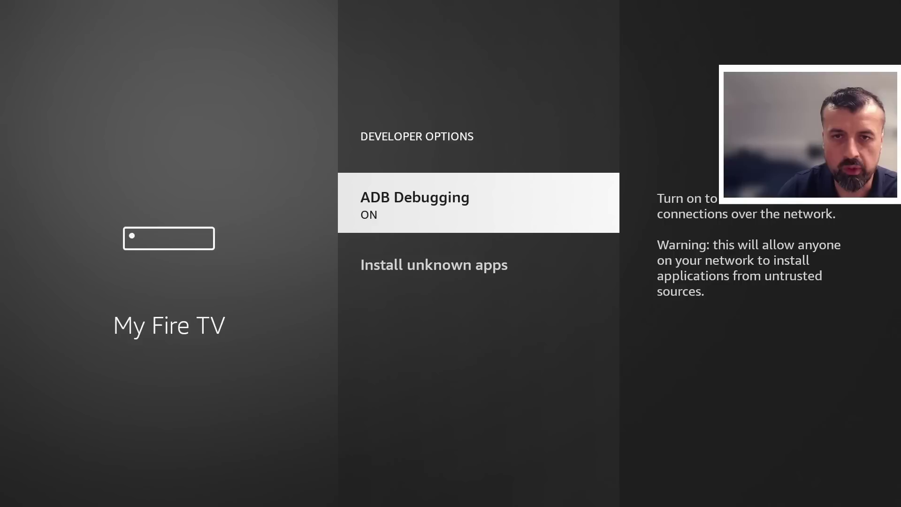
key(Down)
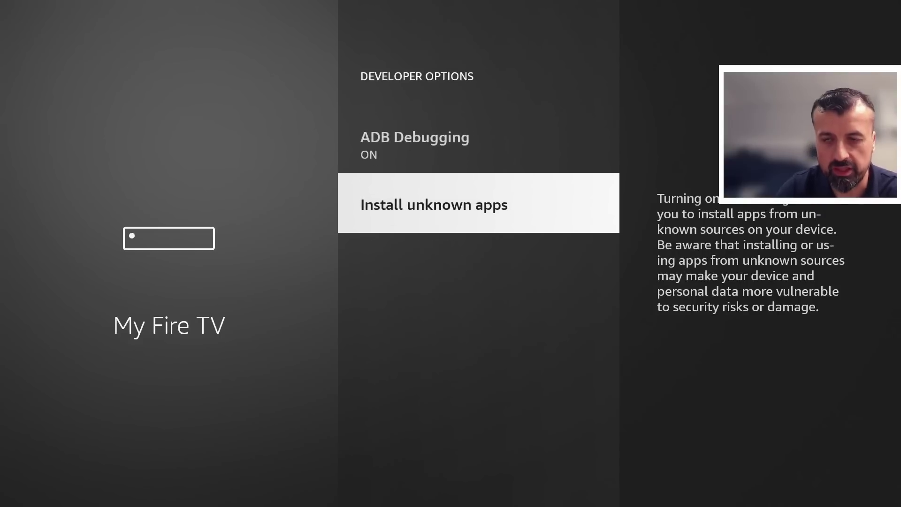
key(Return)
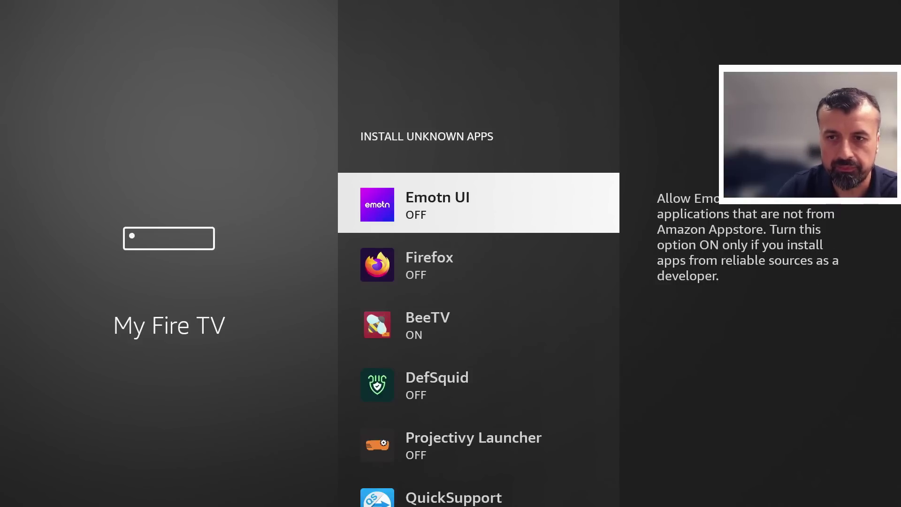
key(Down)
key(Down)
key(Down)
key(Down)
key(Down)
key(Down)
key(Down)
key(Down)
key(Down)
key(Down)
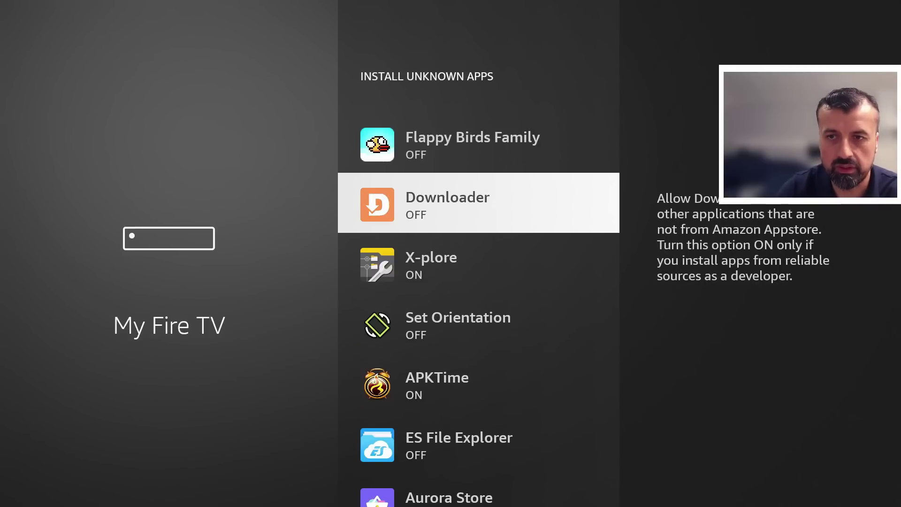
key(Return)
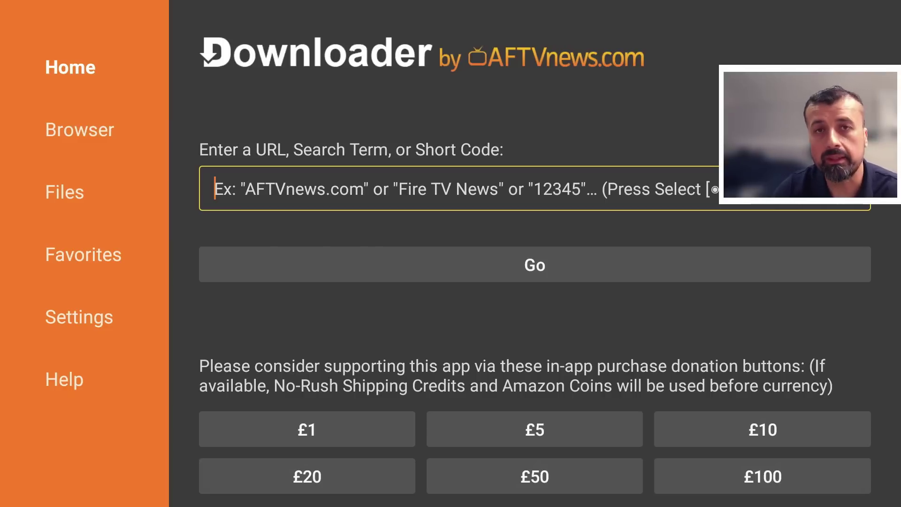
Enter short code 120876 in Downloader's URL field
key(Return)
key(Up)
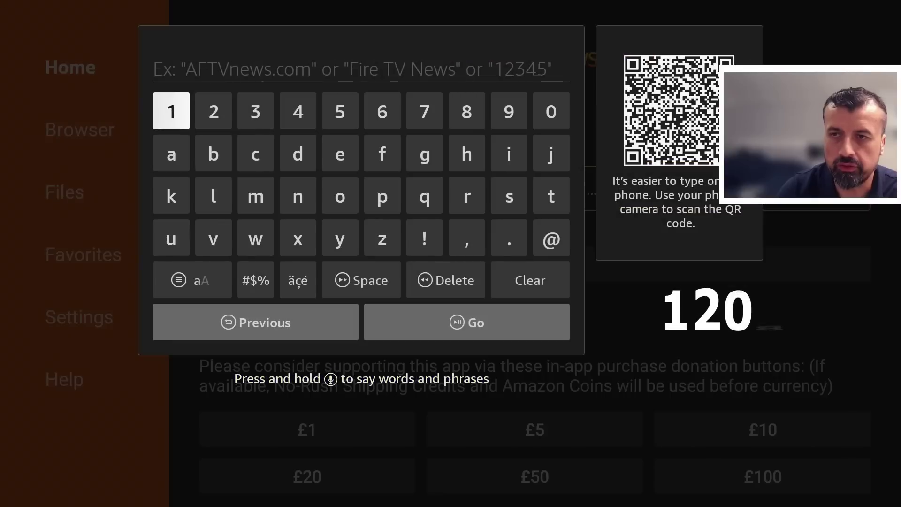
key(Return)
key(Right)
key(Return)
key(Left)
key(Left)
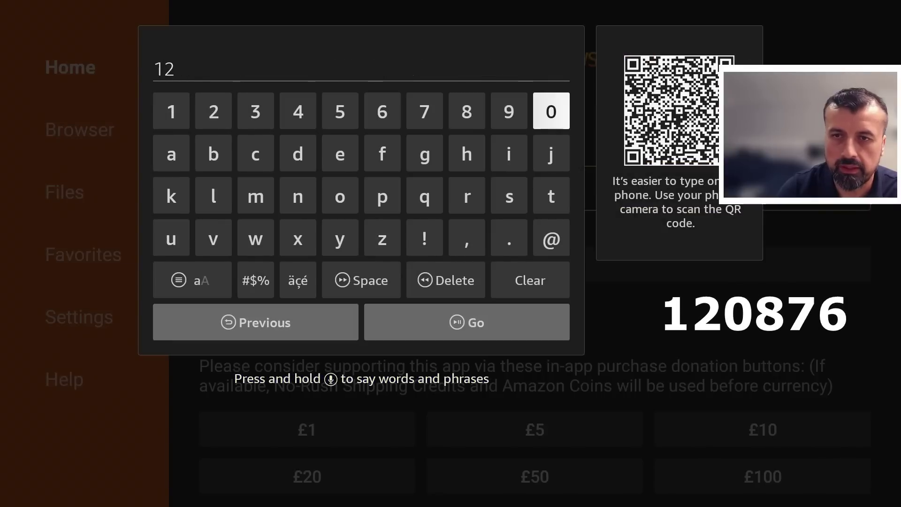
key(Return)
key(Left)
key(Left)
key(Return)
key(Left)
key(Return)
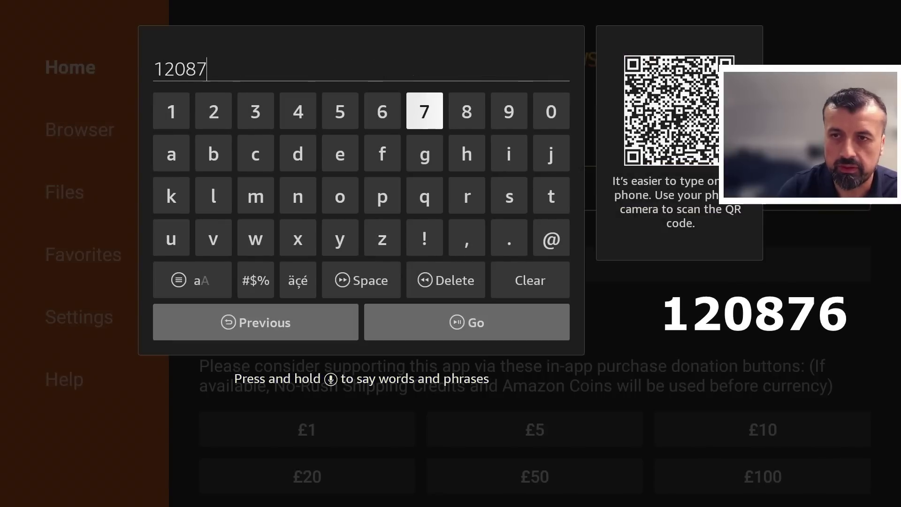
key(Left)
Submit the code to load the Latest Kodi Install Guide page
key(Return)
key(Down)
key(Down)
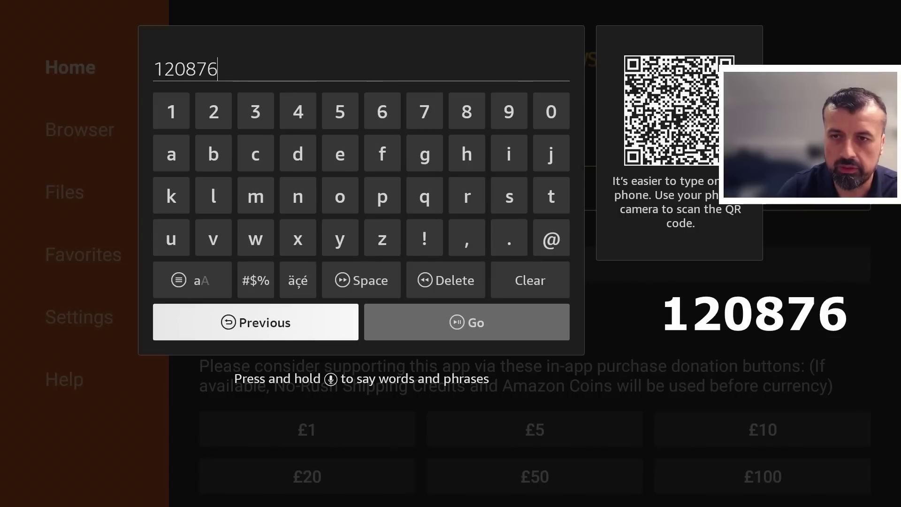
key(Right)
key(Return)
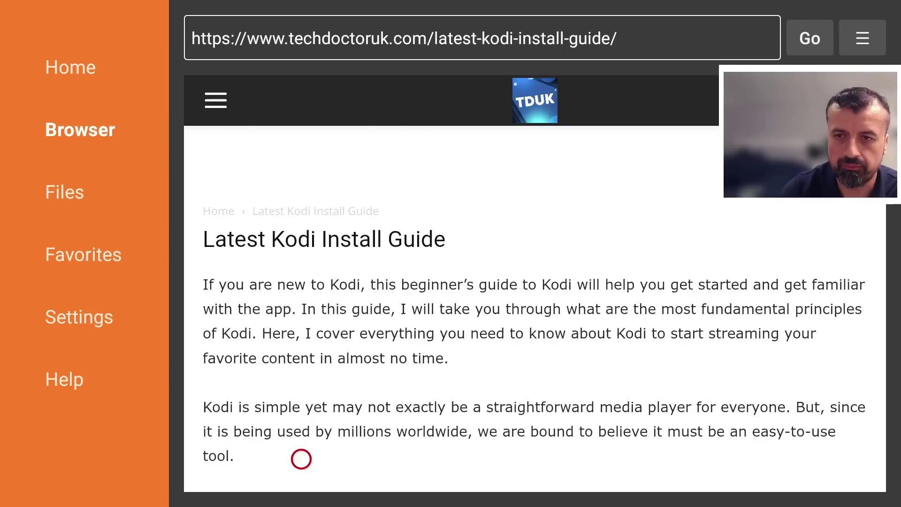
Scroll the techdoctoruk guide down to the Software Needed Kodi 21 Omega links
scroll(301, 473, down, 5)
scroll(301, 473, down, 4)
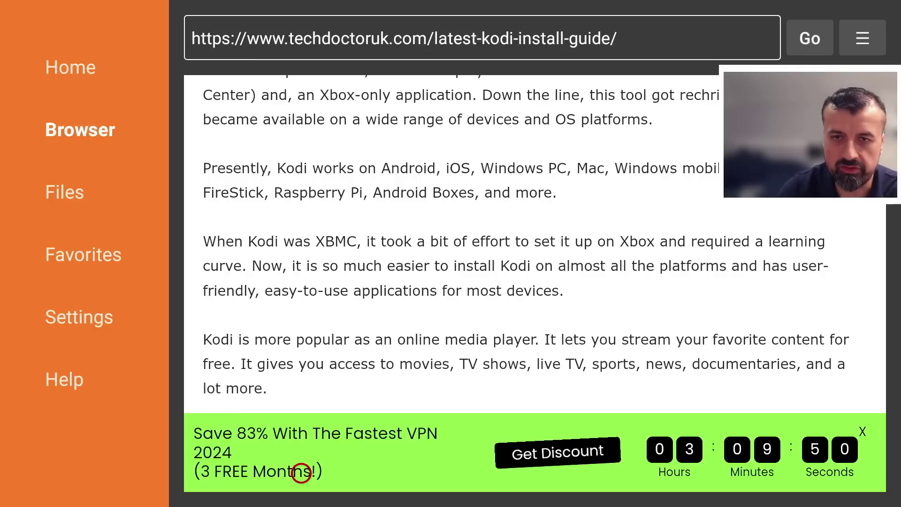
scroll(301, 473, down, 10)
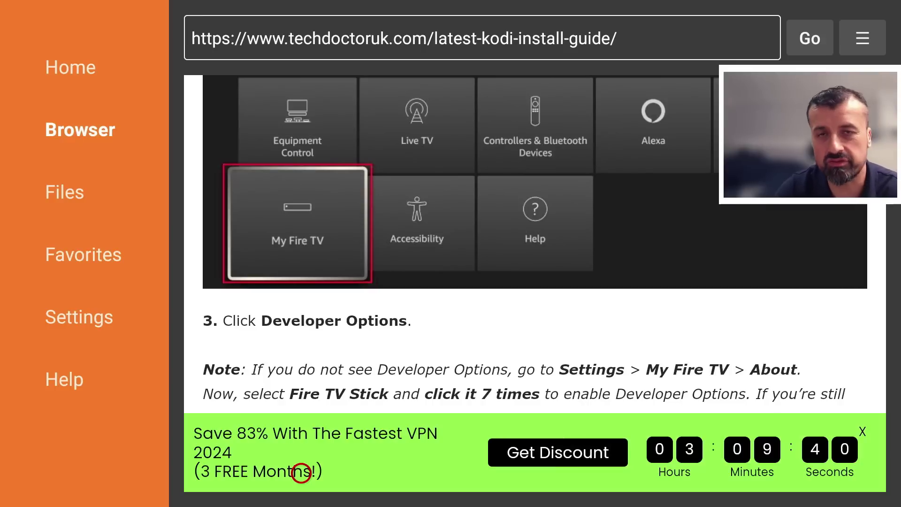
scroll(301, 472, down, 3)
scroll(301, 472, down, 7)
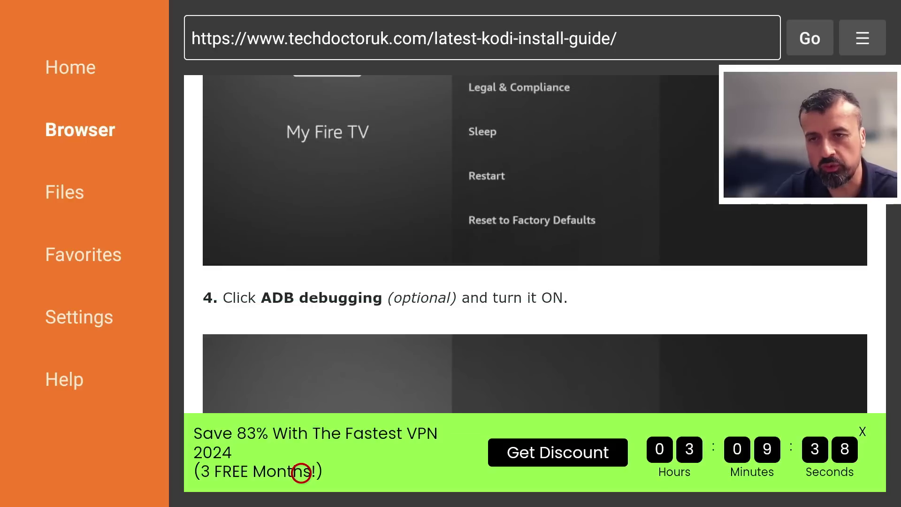
scroll(301, 473, down, 3)
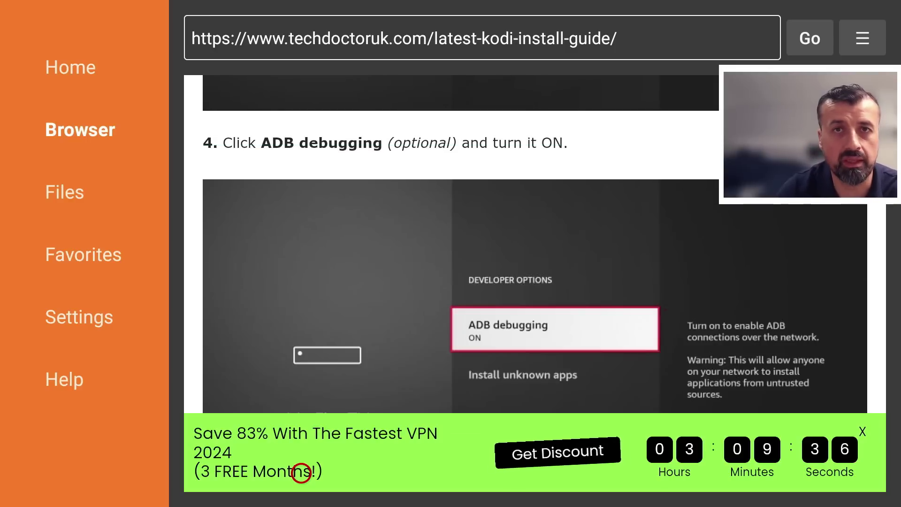
scroll(301, 473, down, 5)
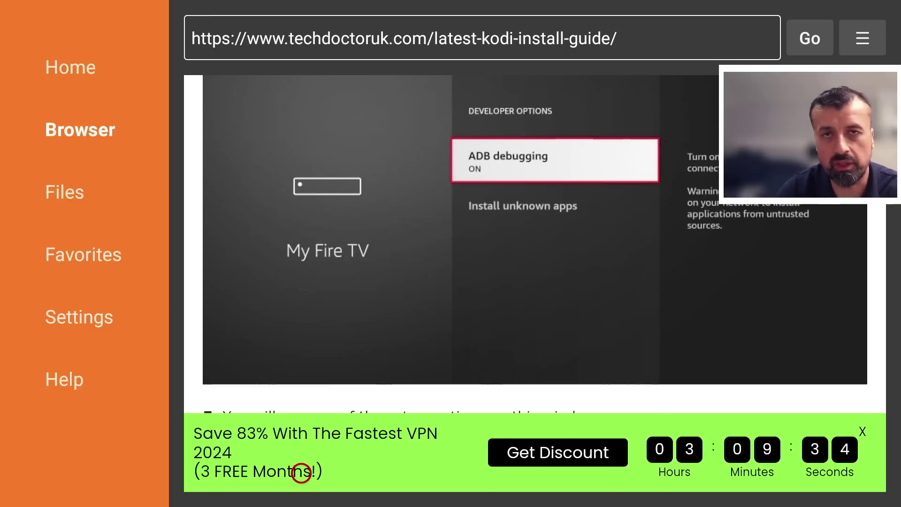
scroll(301, 472, down, 2)
scroll(301, 473, down, 14)
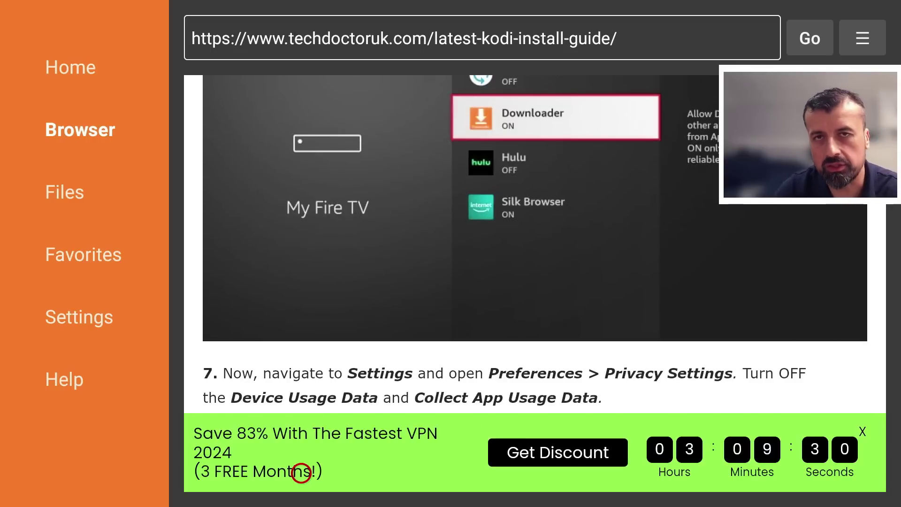
scroll(301, 472, down, 8)
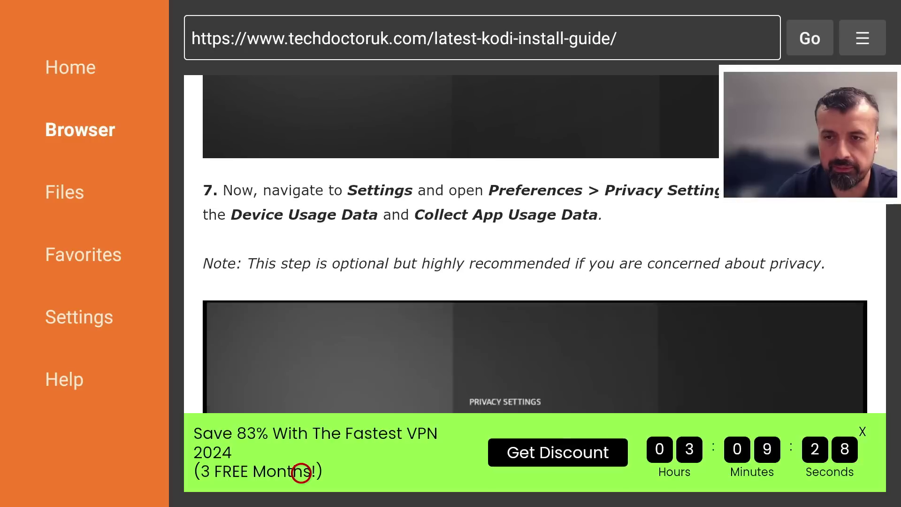
scroll(301, 473, down, 12)
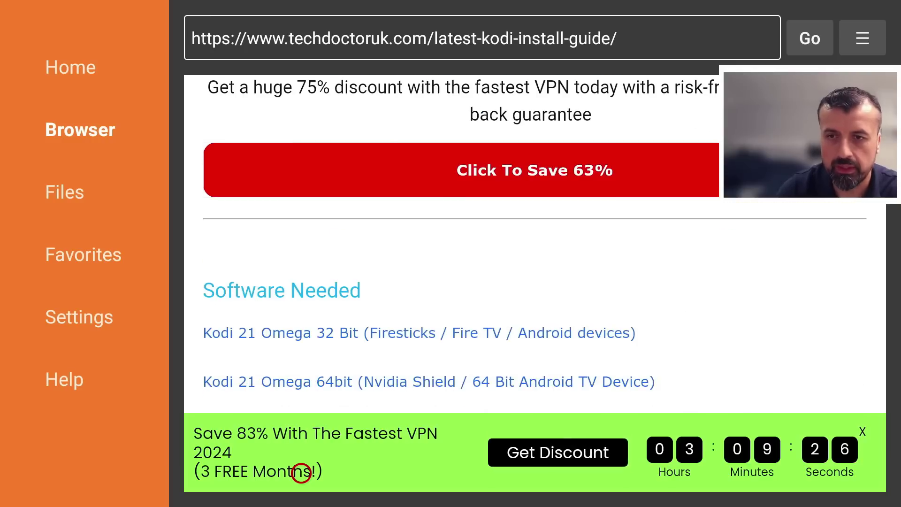
scroll(301, 472, down, 4)
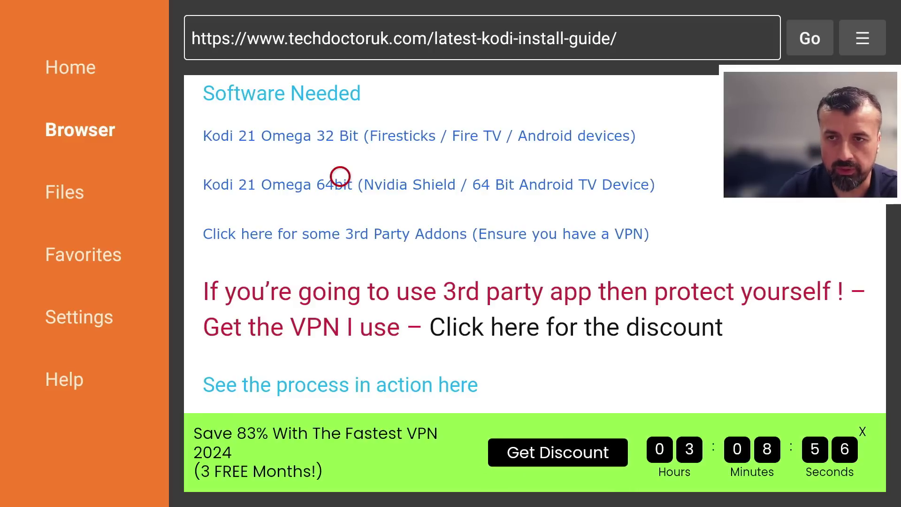
Open the Kodi 21 Omega 32 Bit link and Download Now! the 67.6 MB package
click(340, 144)
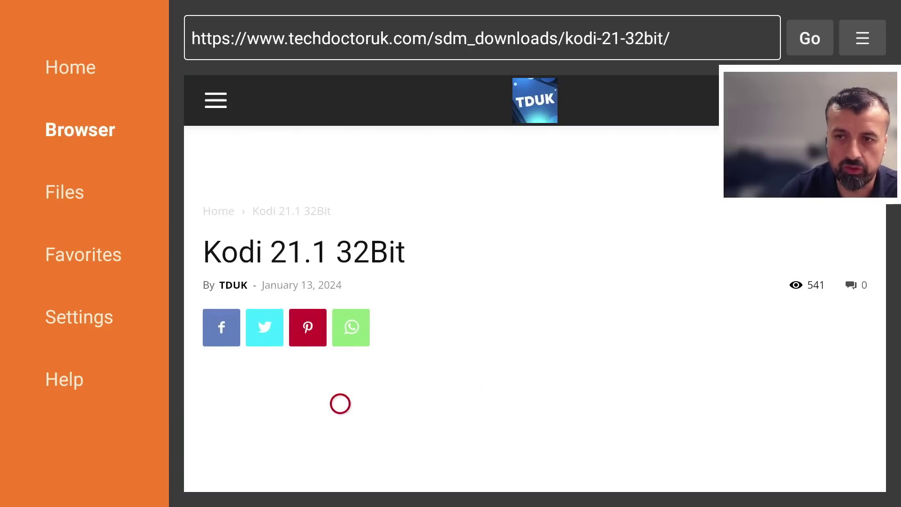
scroll(340, 459, down, 5)
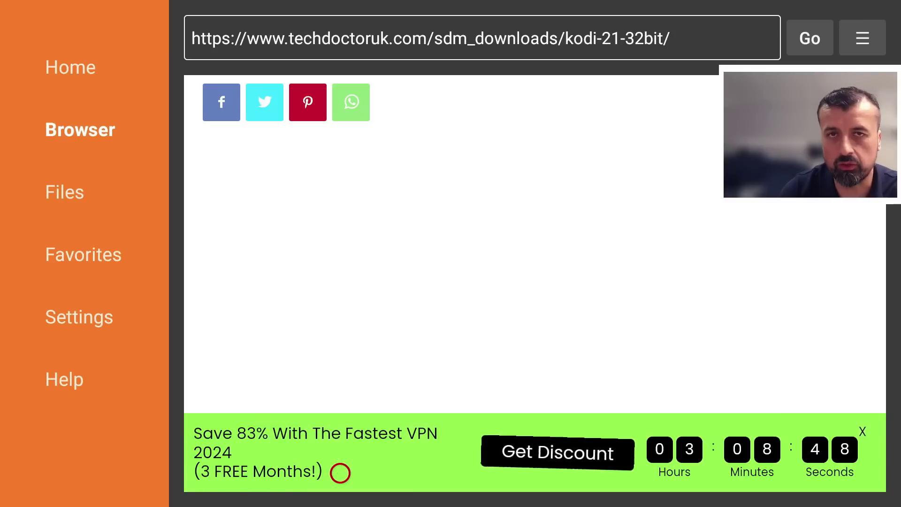
scroll(340, 472, down, 1)
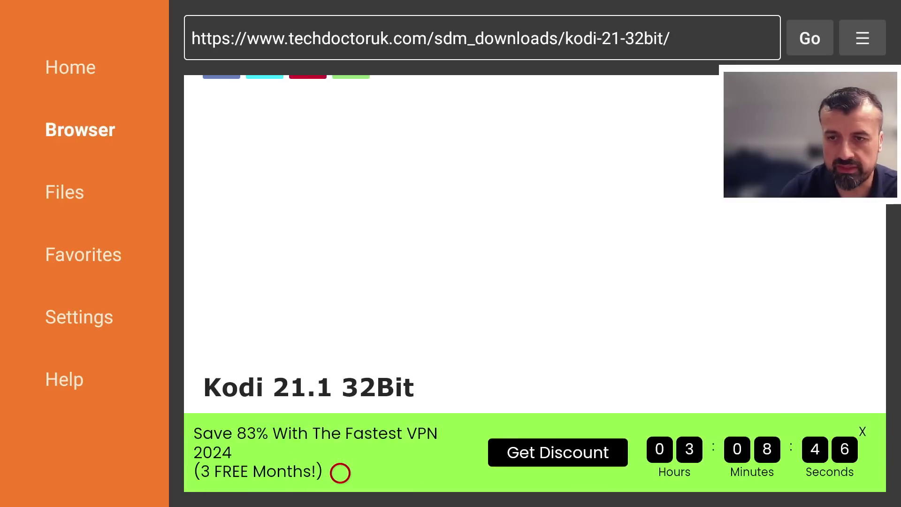
scroll(339, 473, down, 3)
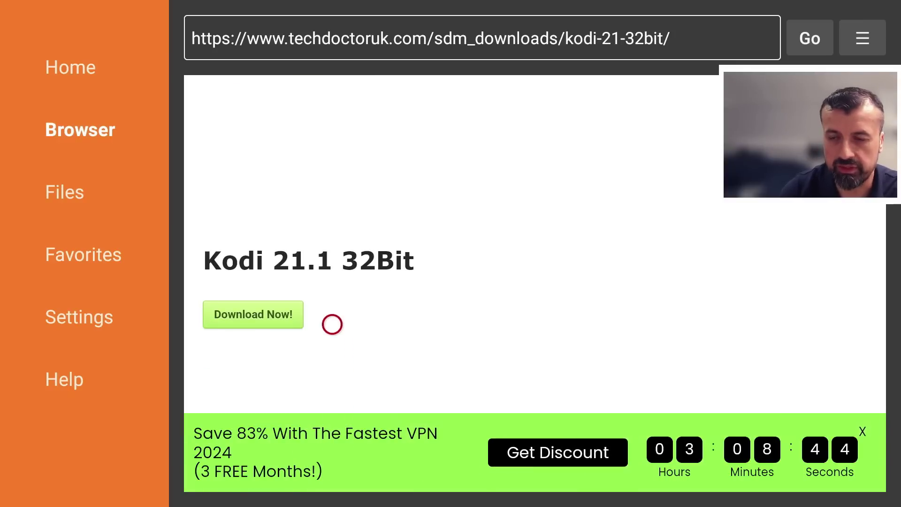
click(270, 322)
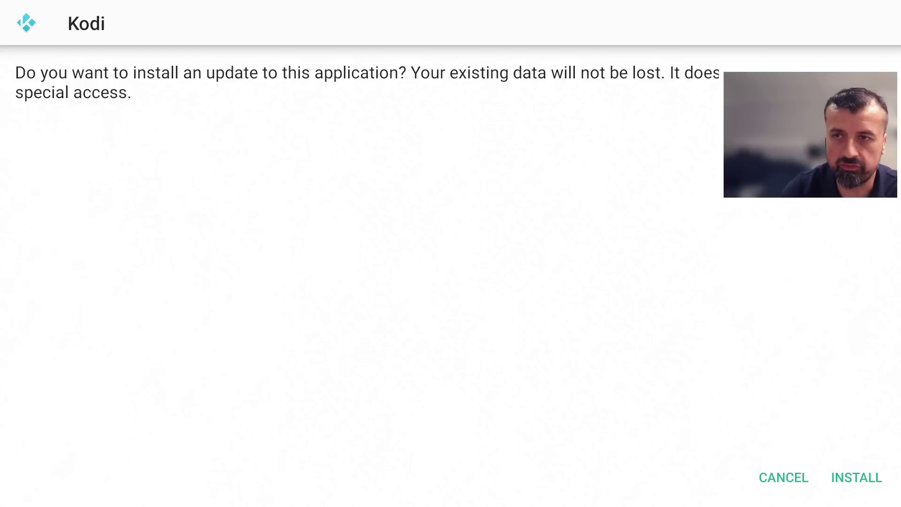
Install the Kodi 21.1 update over the old version and finish with DONE
key(Right)
key(Right)
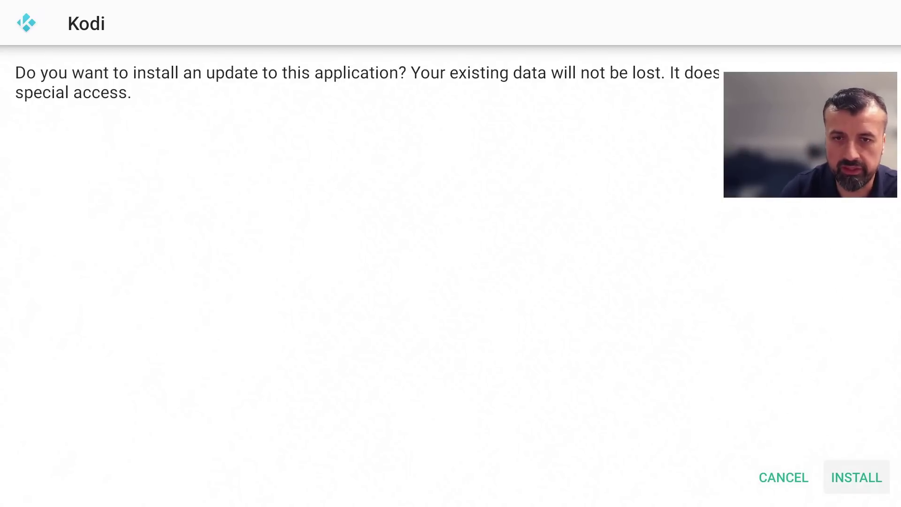
key(Return)
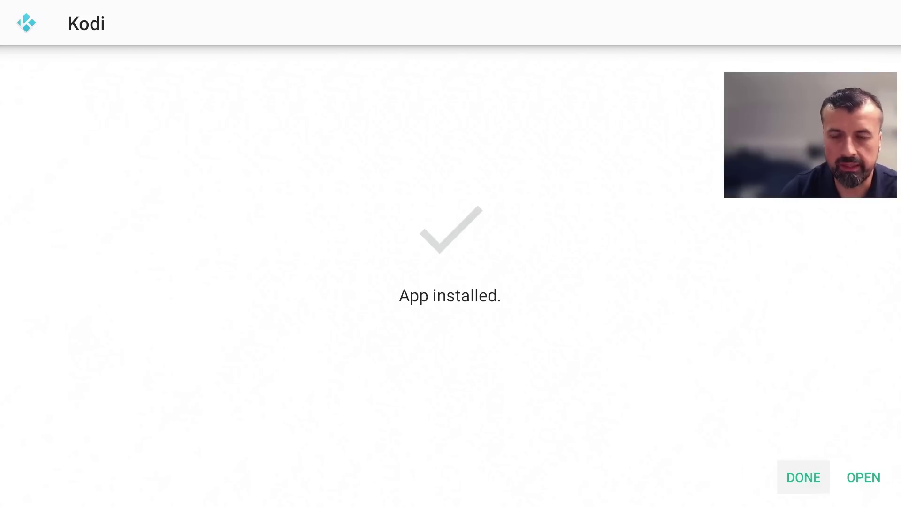
key(Return)
Delete the downloaded kodi-21.1-Omega-armeabi-v7a.apk file and confirm
key(Right)
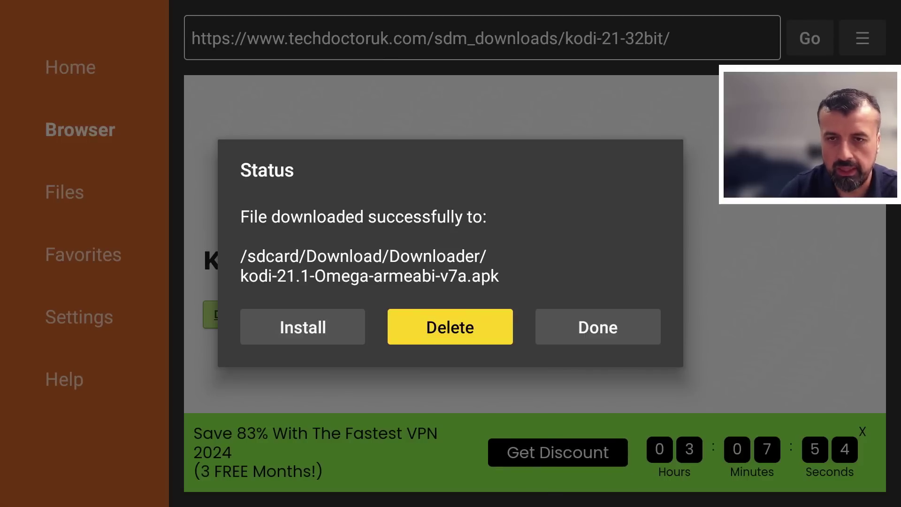
key(Return)
key(Left)
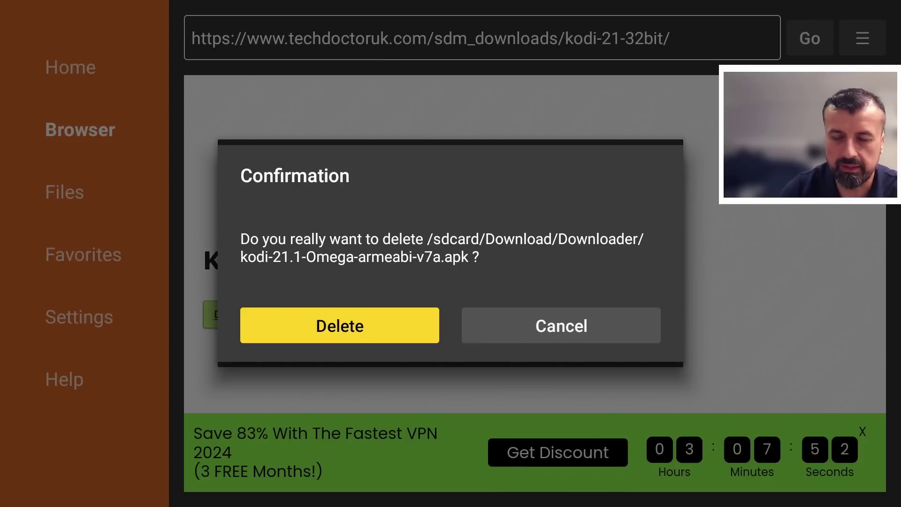
key(Return)
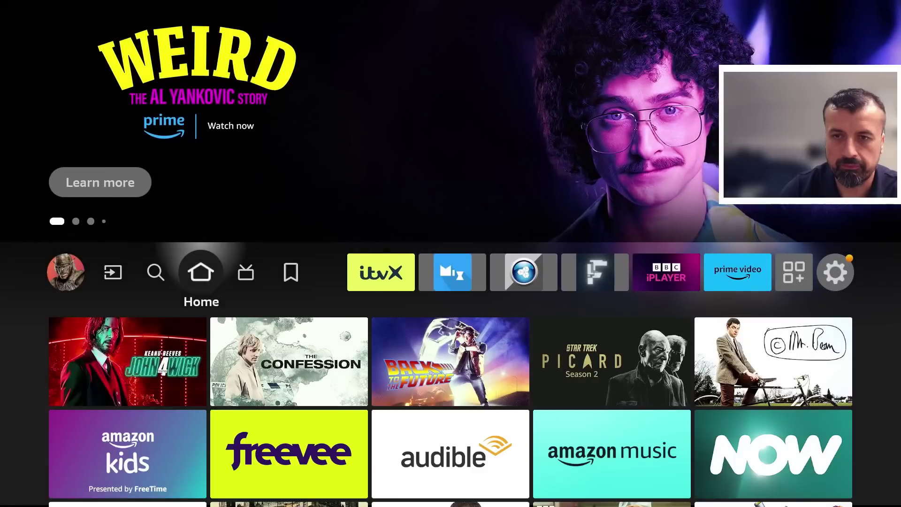
Open Your Apps & Channels and launch Kodi from the app grid
key(Left)
key(Left)
key(Left)
key(Left)
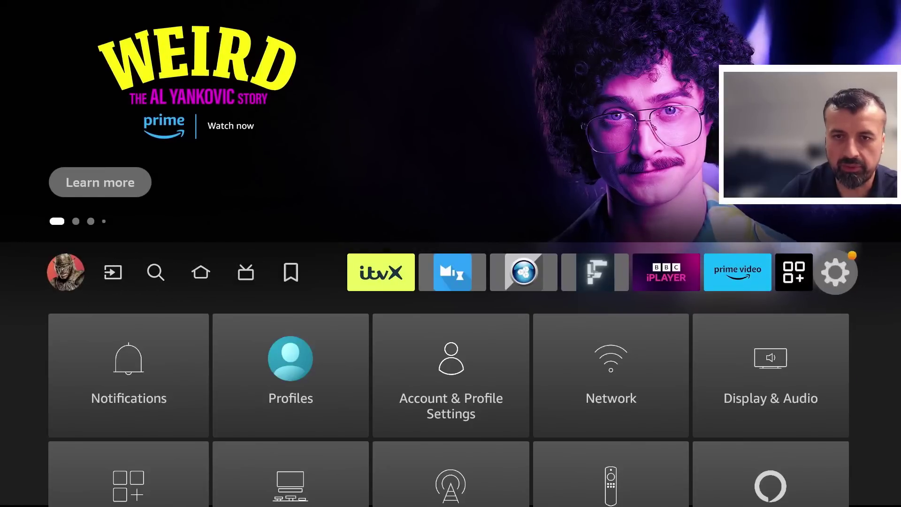
key(Left)
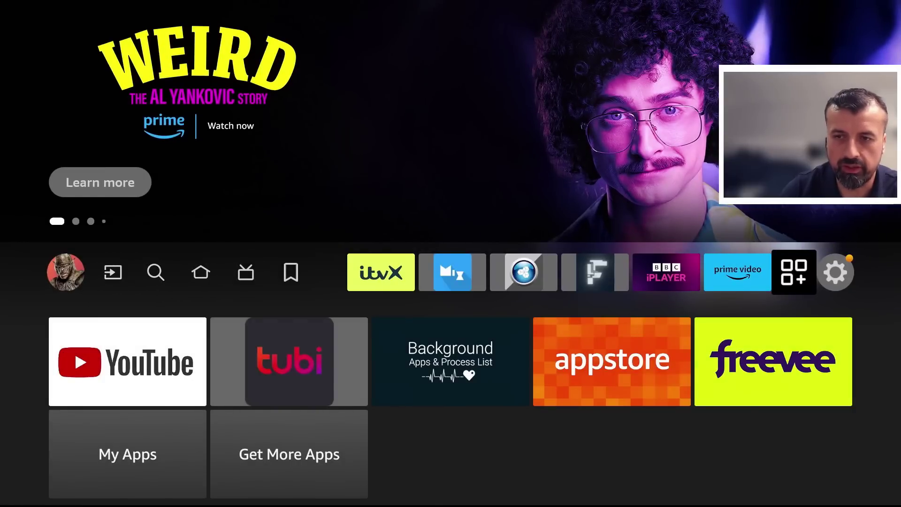
key(Return)
key(Down)
key(Down)
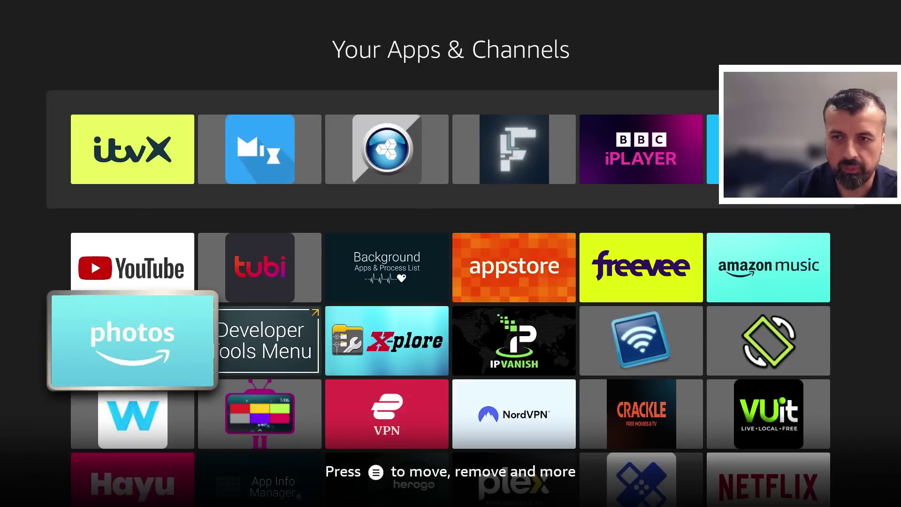
key(Down)
key(Down)
key(Down)
key(Down)
key(Down)
key(Down)
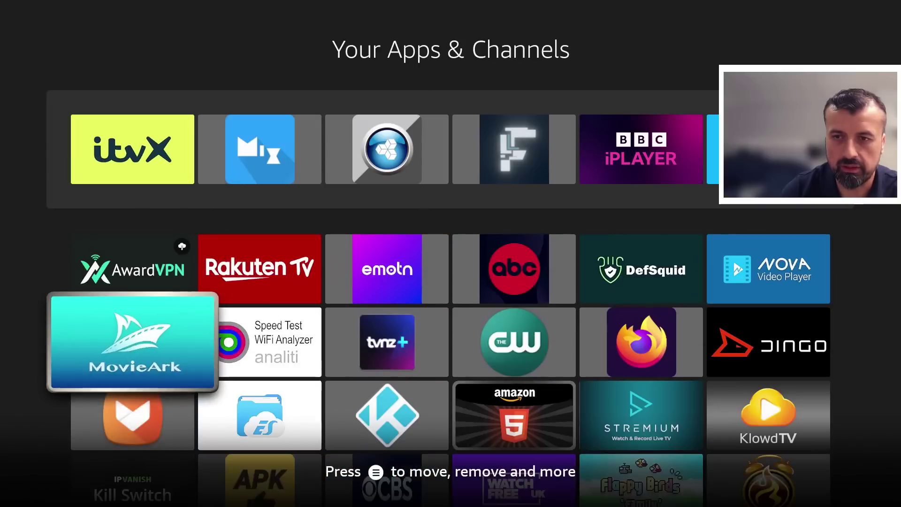
key(Down)
key(Right)
key(Right)
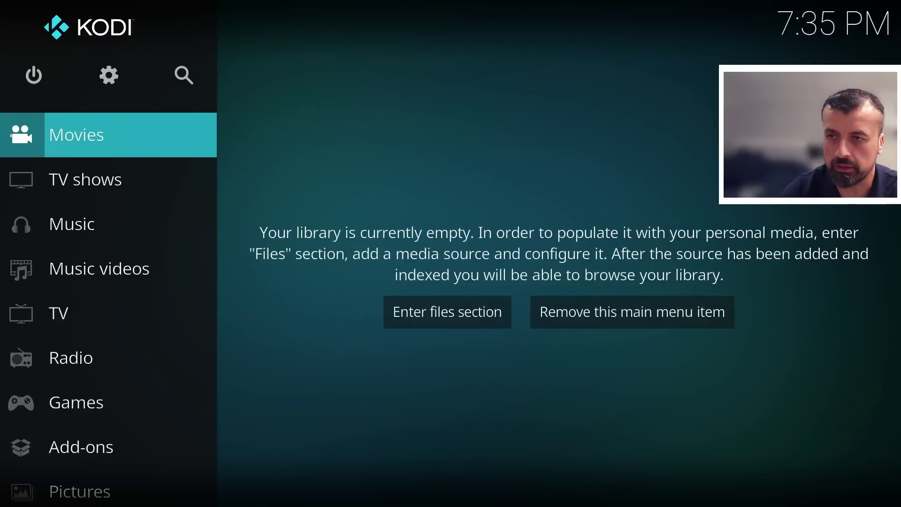
Close Kodi's changelog and open Videos, showing Files, Playlists, Video add-ons and Andromeda
key(Down)
key(Down)
key(Down)
key(Down)
key(Down)
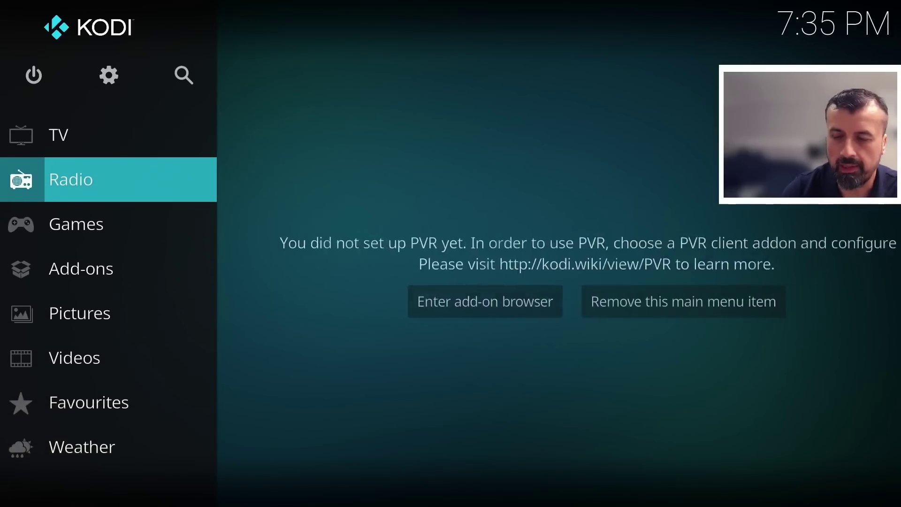
key(Up)
key(Up)
key(Up)
key(Up)
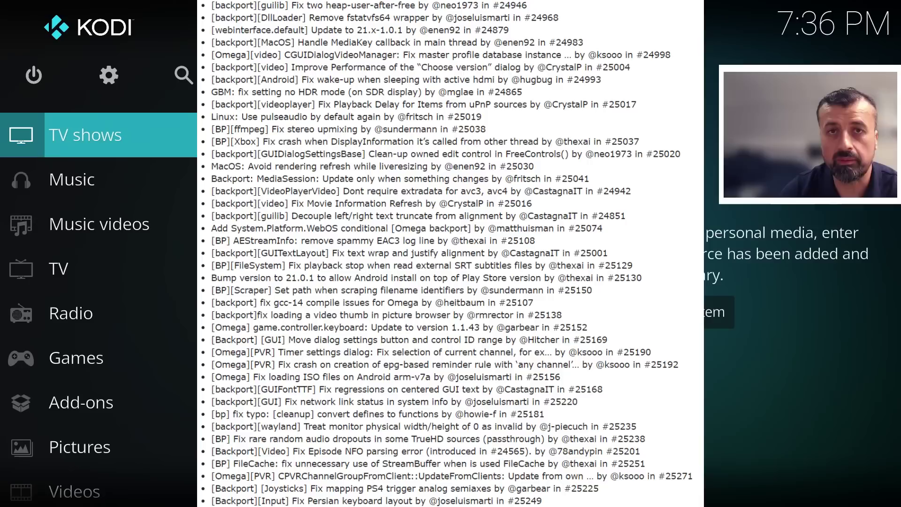
key(Down)
key(Down)
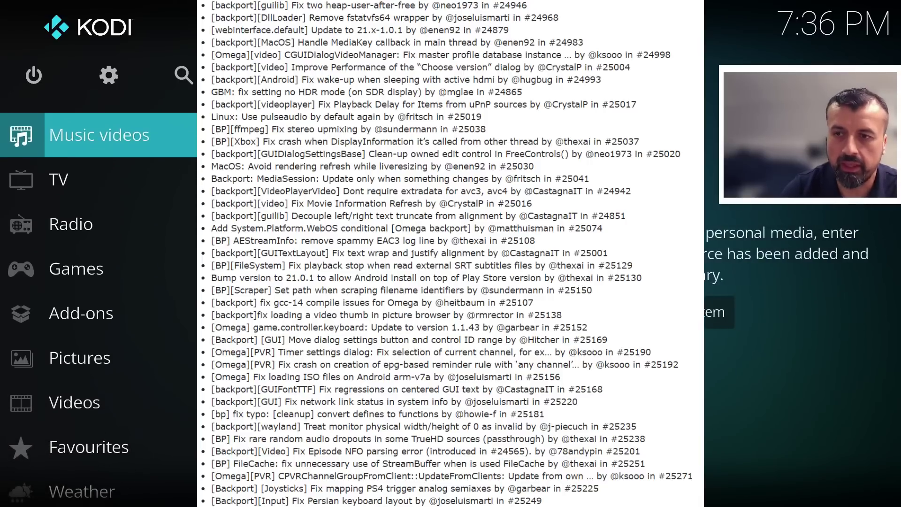
key(Down)
key(Down)
key(Down)
key(Down)
key(Down)
key(Down)
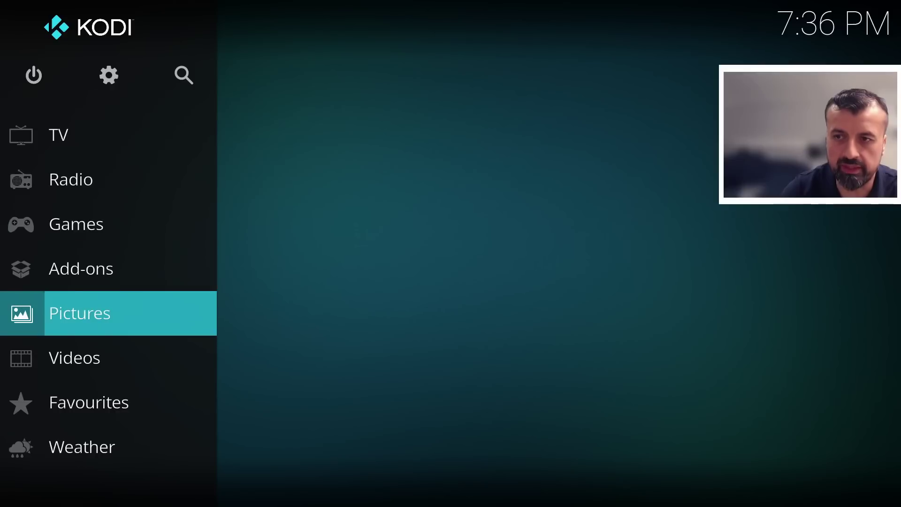
key(Right)
key(Down)
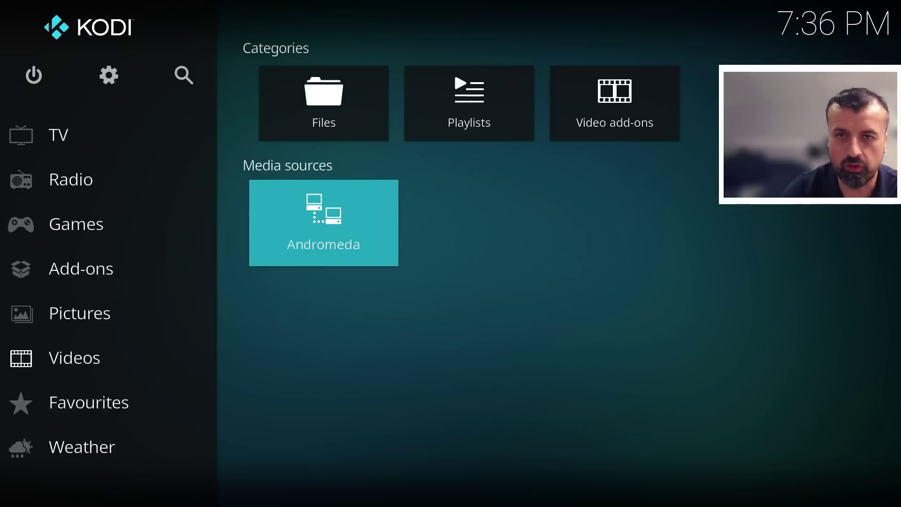
key(Up)
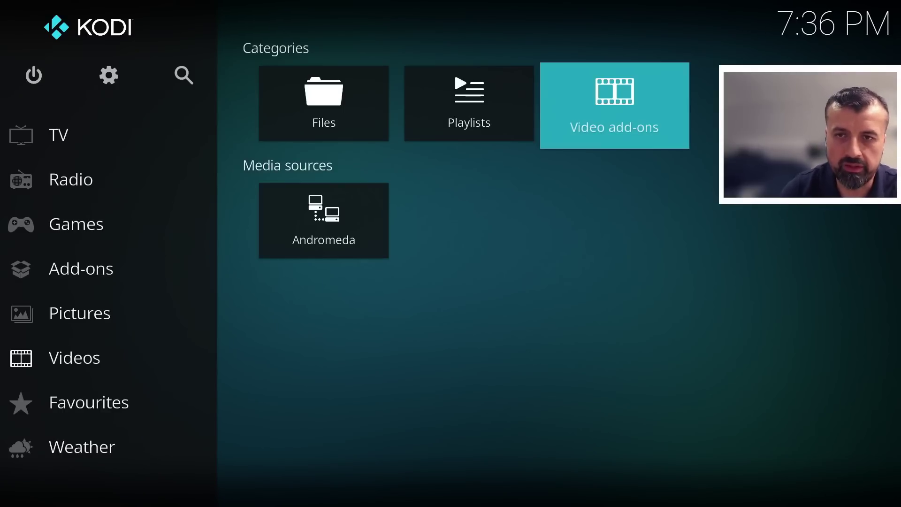
key(Left)
key(Right)
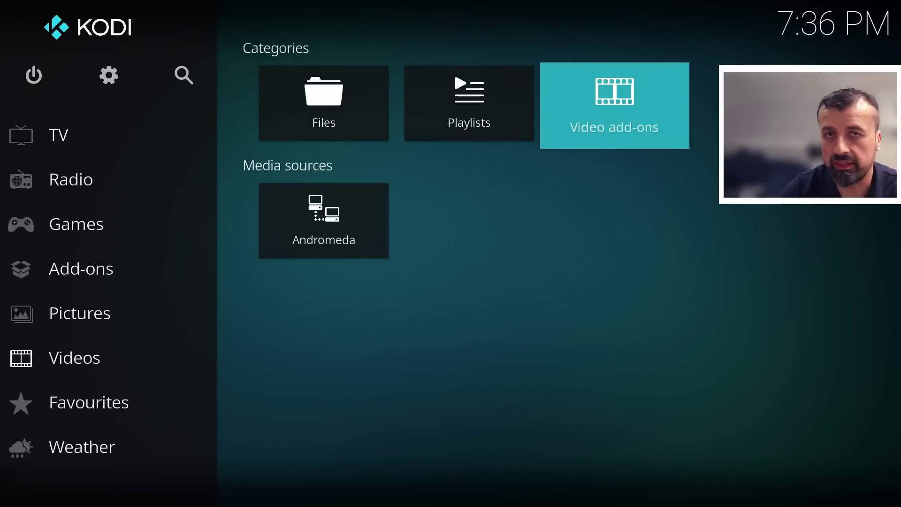
key(Left)
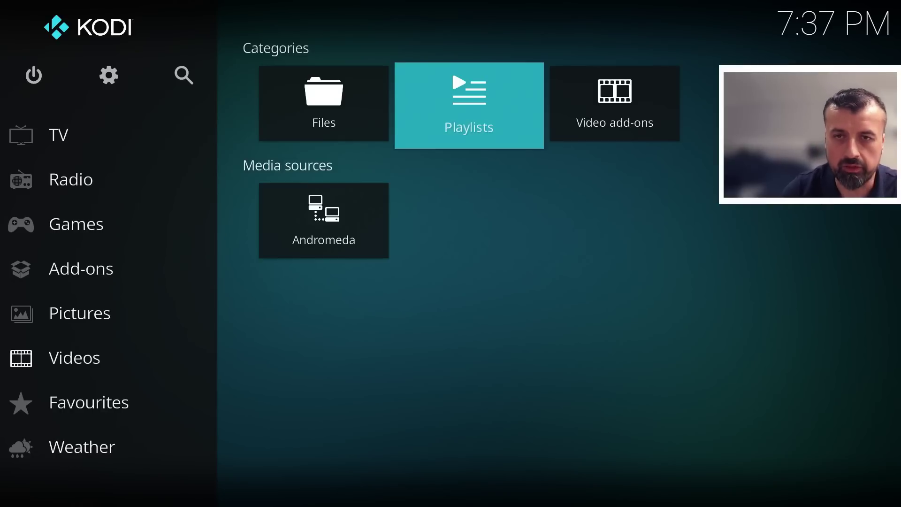
click(324, 106)
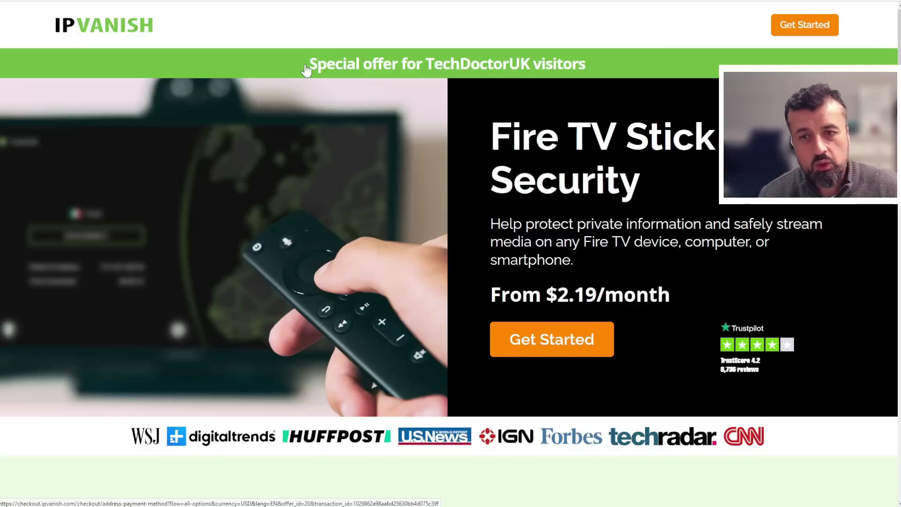
Mark the $2.19/month price, then reveal the $12.99, $2.19 and $2.79 plan cards
drag(547, 295, 711, 290)
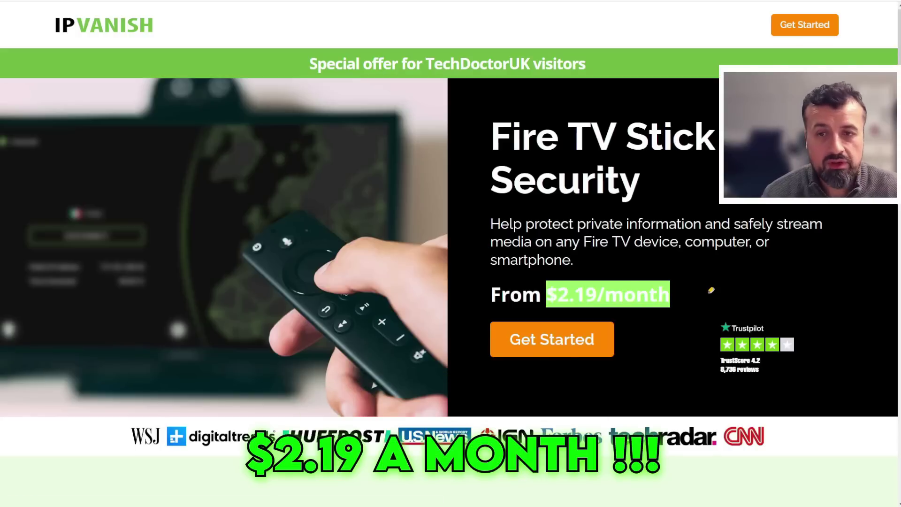
scroll(711, 290, down, 7)
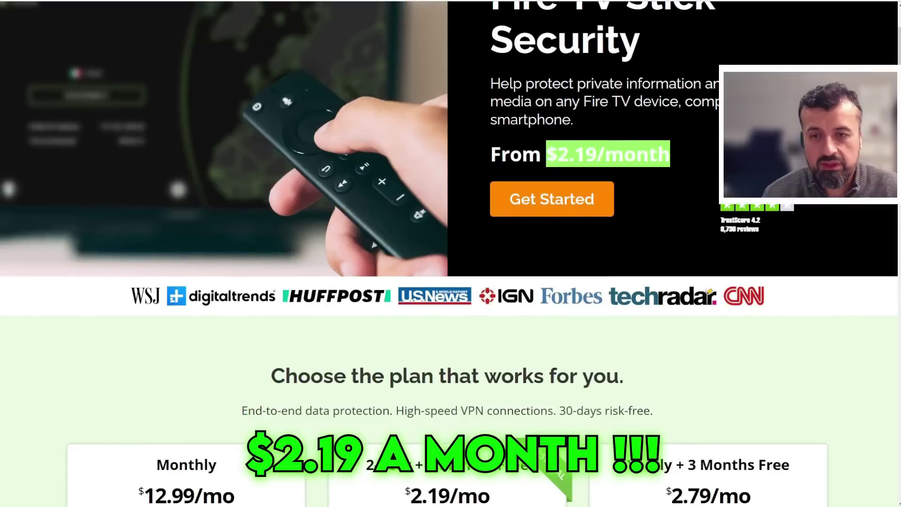